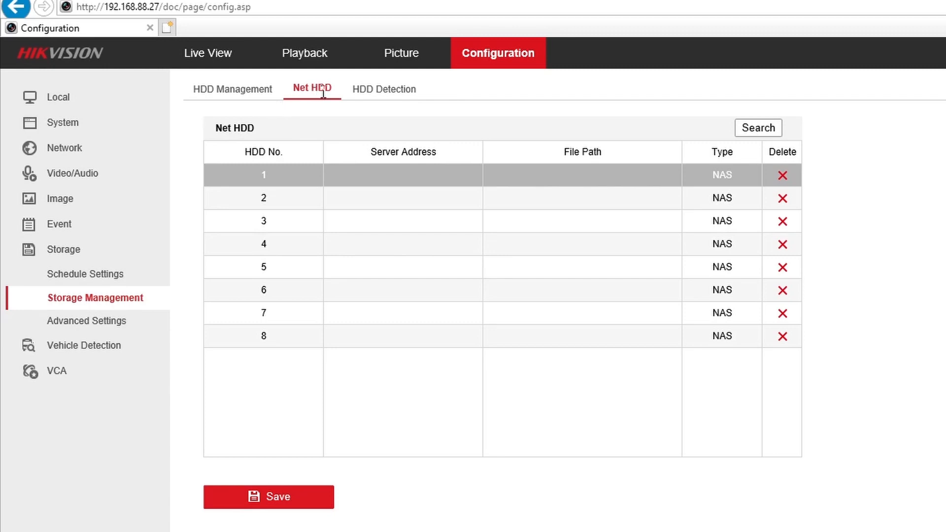
# Step: Search for network disks of type IP SAN at server address 192.168.88.33, then close the search without adding any
pyautogui.click(754, 129)
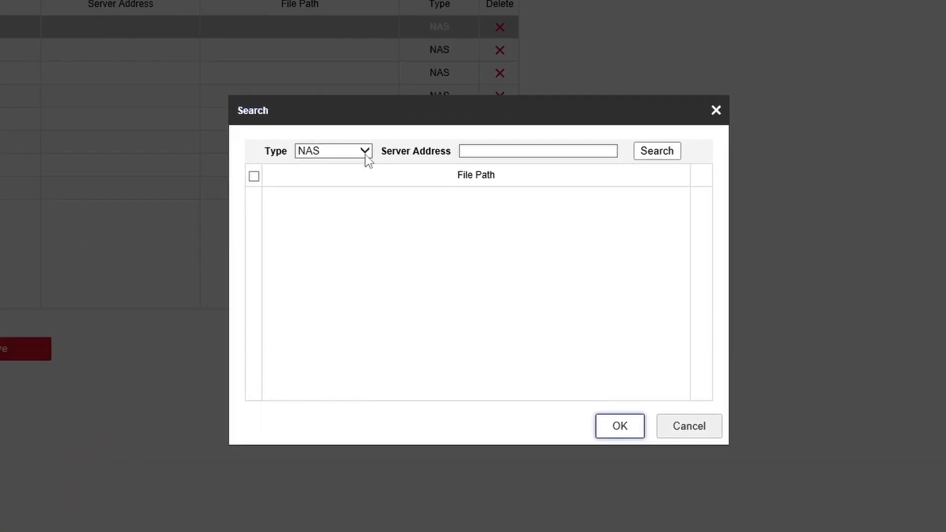
pyautogui.click(365, 155)
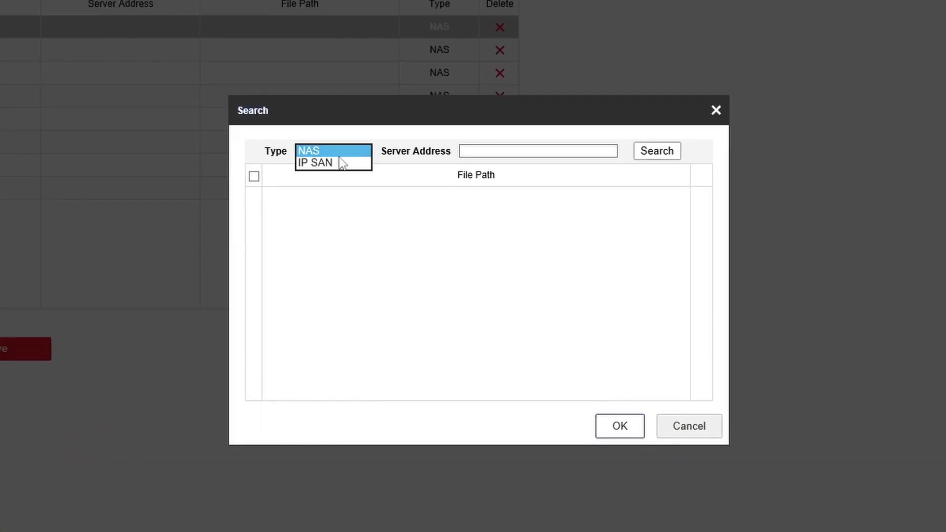
pyautogui.click(330, 163)
pyautogui.click(482, 151)
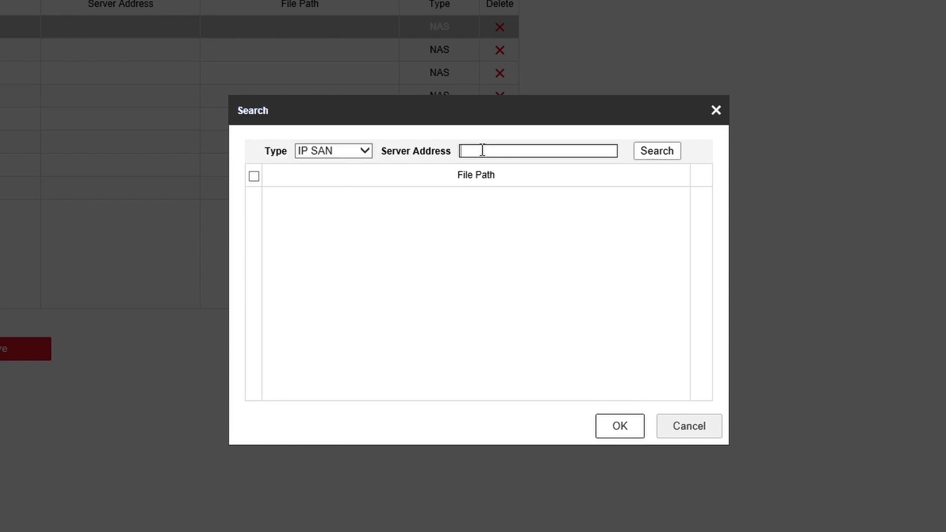
pyautogui.write('192.168.8')
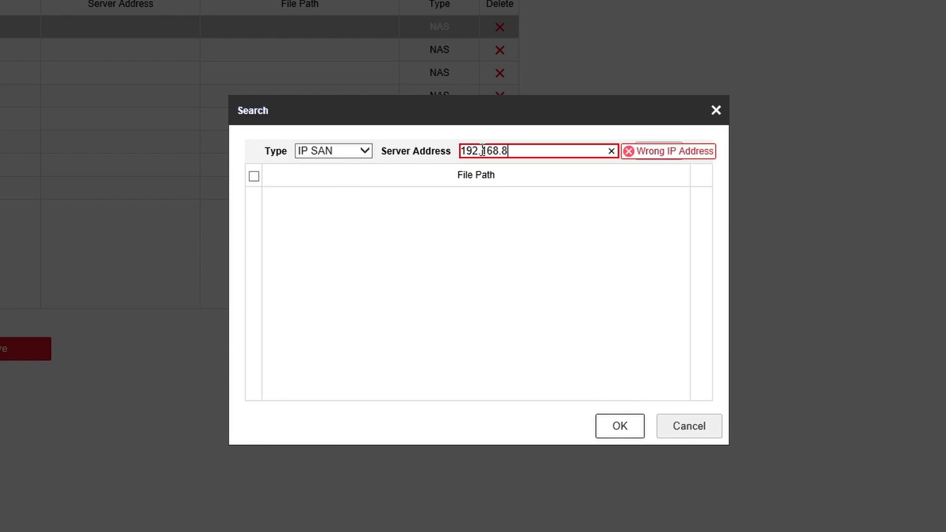
pyautogui.write('8.33')
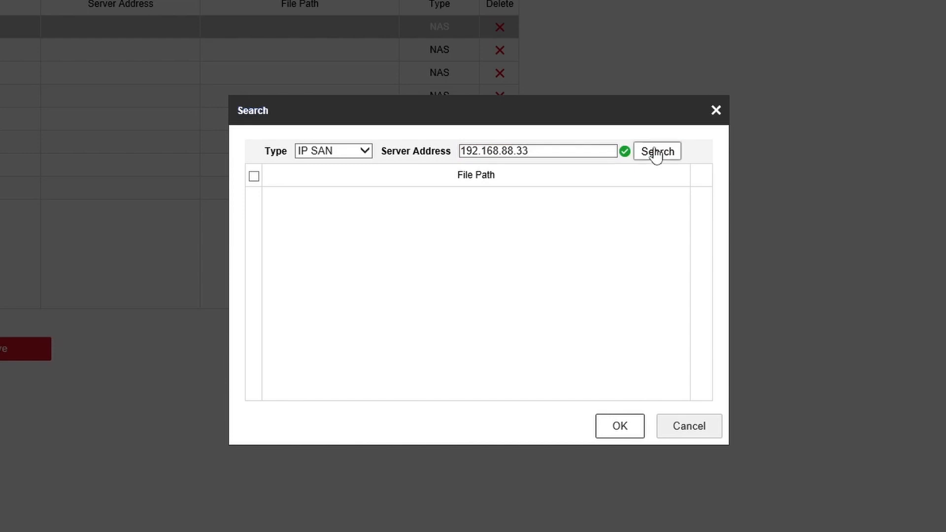
pyautogui.click(655, 154)
pyautogui.click(696, 428)
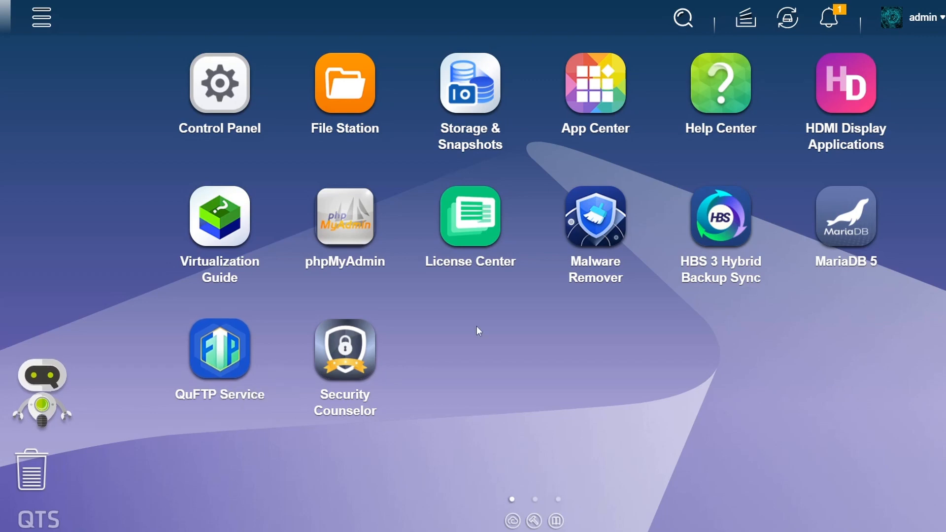
# Step: In QNAP QTS, open iSCSI & Fibre Channel from Storage & Snapshots and decline the Quick Configuration Wizard
pyautogui.click(476, 93)
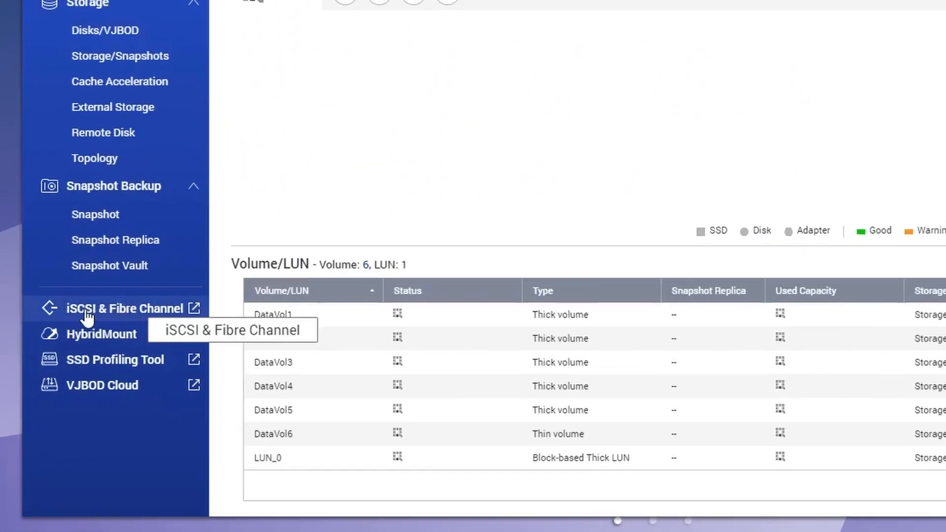
pyautogui.click(113, 316)
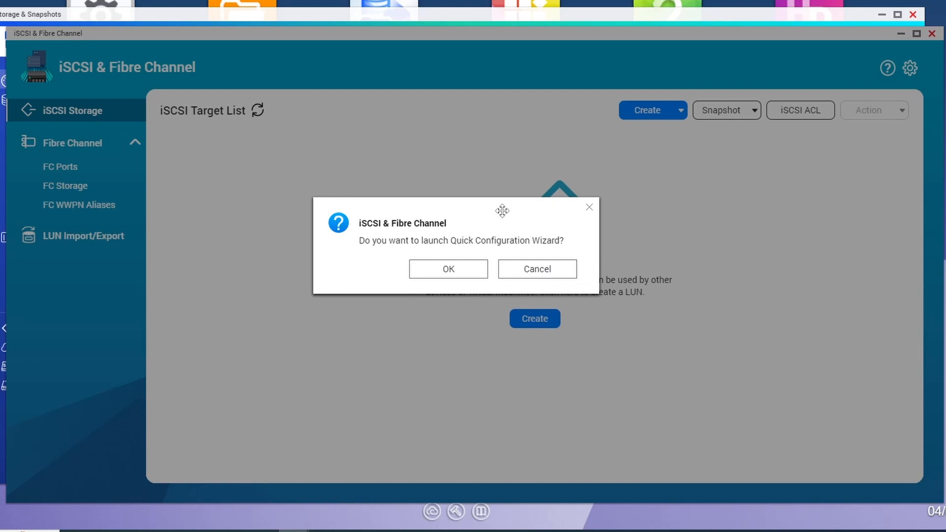
pyautogui.click(542, 274)
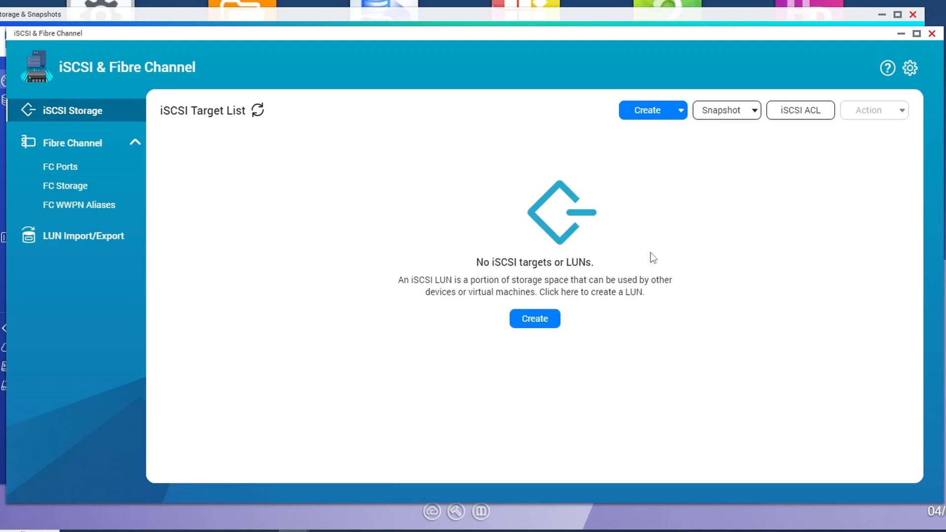
# Step: Start a new iSCSI target and set its name to nvttest, leaving clustered access allowed
pyautogui.click(680, 110)
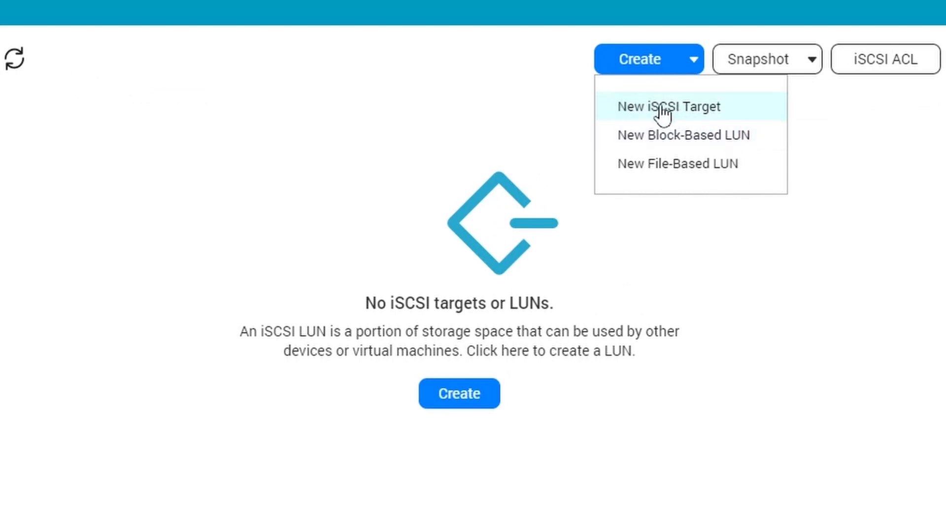
pyautogui.click(694, 109)
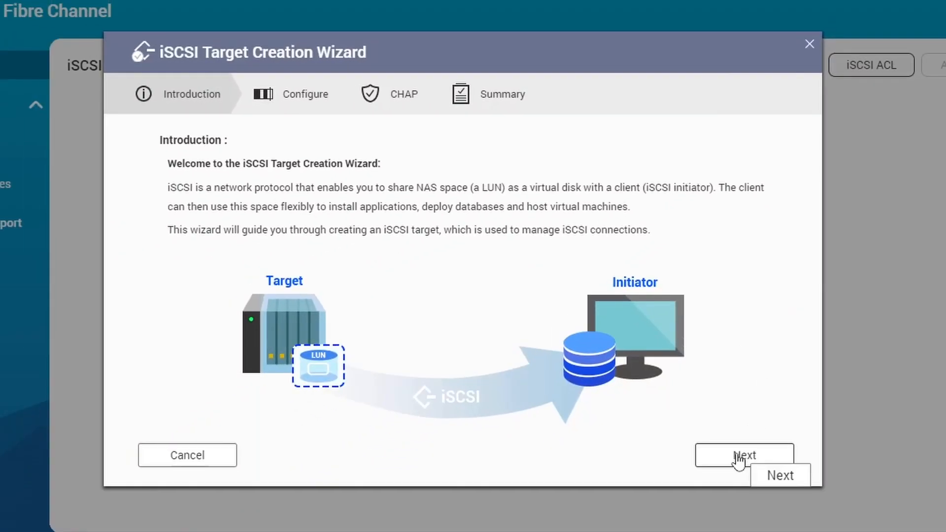
pyautogui.click(759, 455)
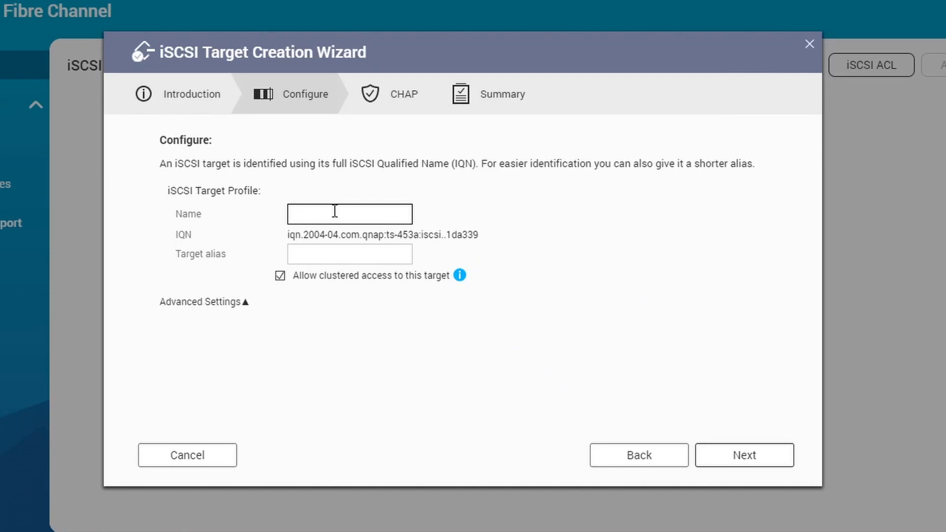
pyautogui.write('nvttest')
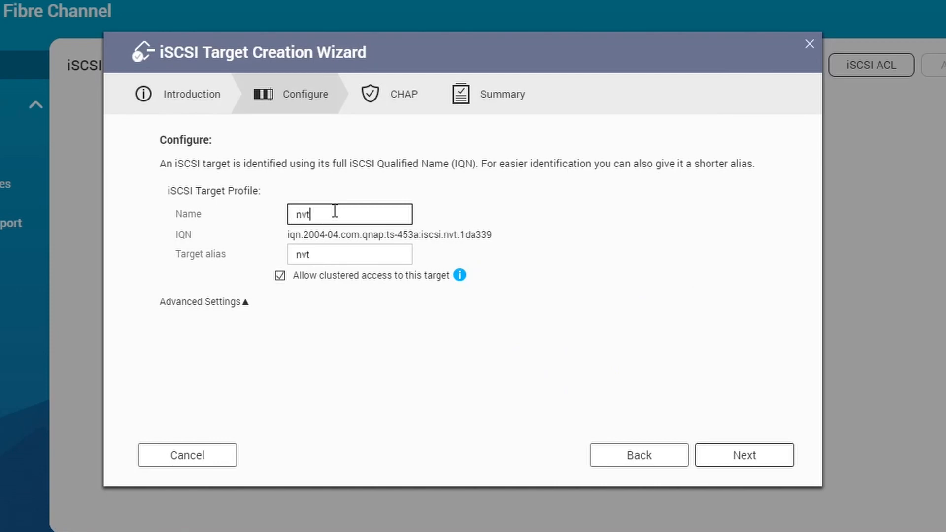
pyautogui.click(754, 455)
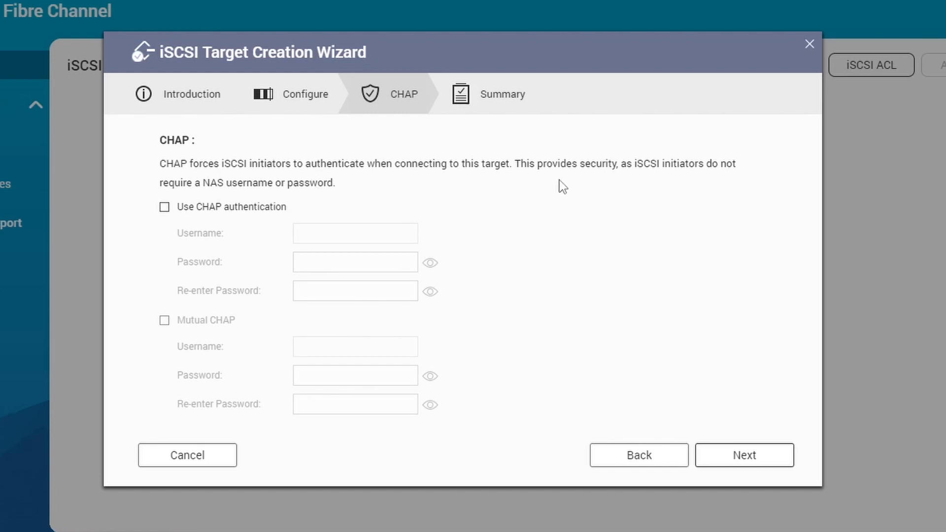
# Step: Finish creating the nvttest target without CHAP authentication and without creating an iSCSI LUN mapped to it
pyautogui.click(745, 459)
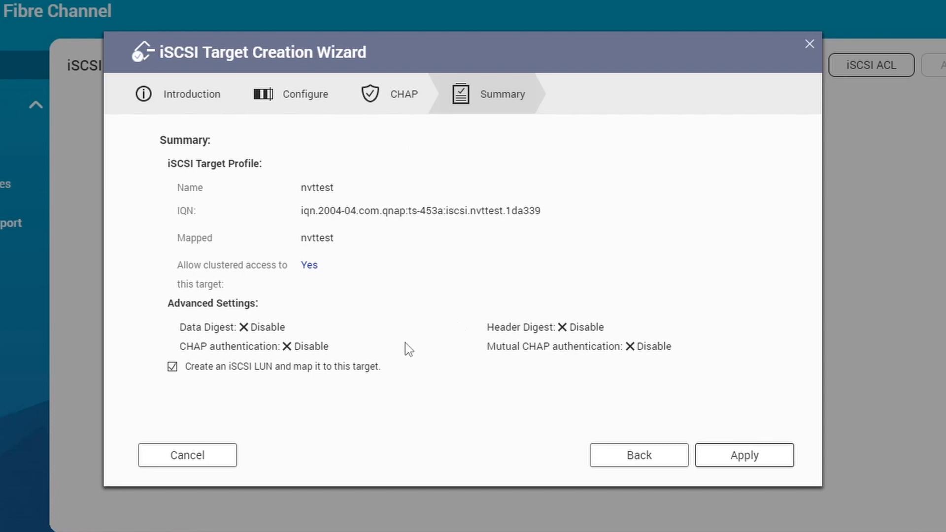
pyautogui.click(172, 367)
pyautogui.click(749, 456)
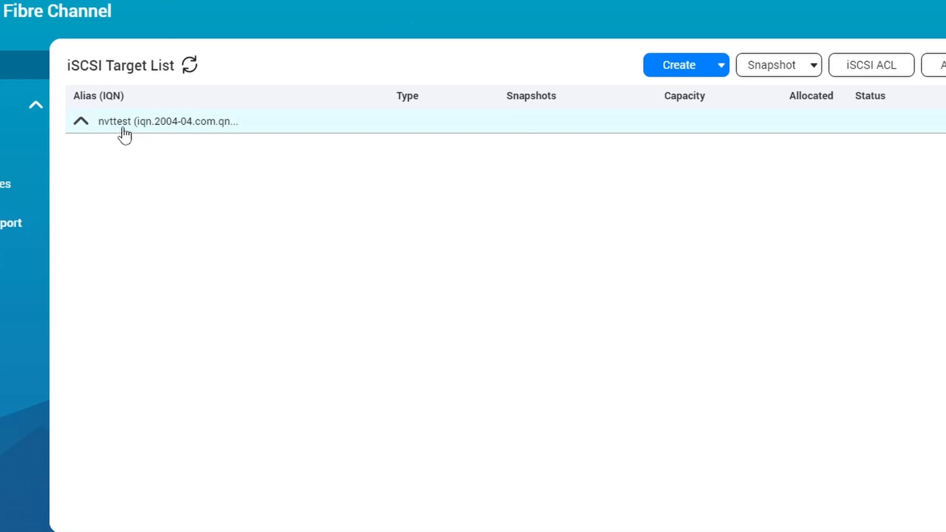
pyautogui.click(81, 122)
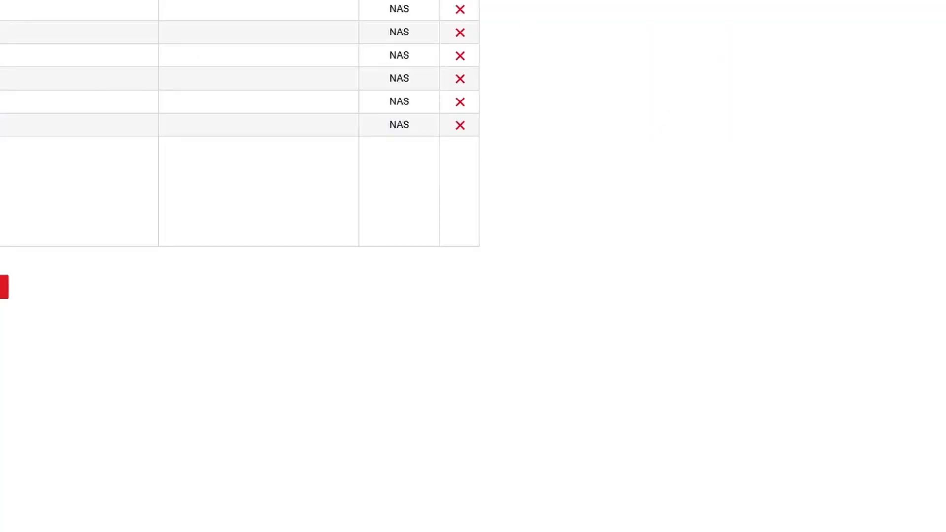
# Step: In the Hikvision camera's Net HDD settings, search for IP SAN storage at 192.168.88.33 and add the nvttest target
pyautogui.click(458, 1)
pyautogui.click(302, 91)
pyautogui.click(302, 94)
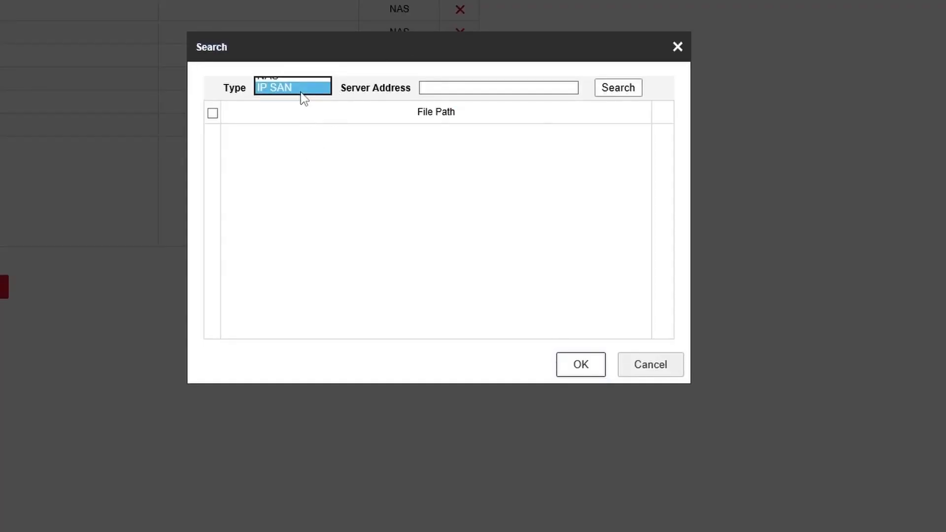
pyautogui.click(451, 89)
pyautogui.write('192.')
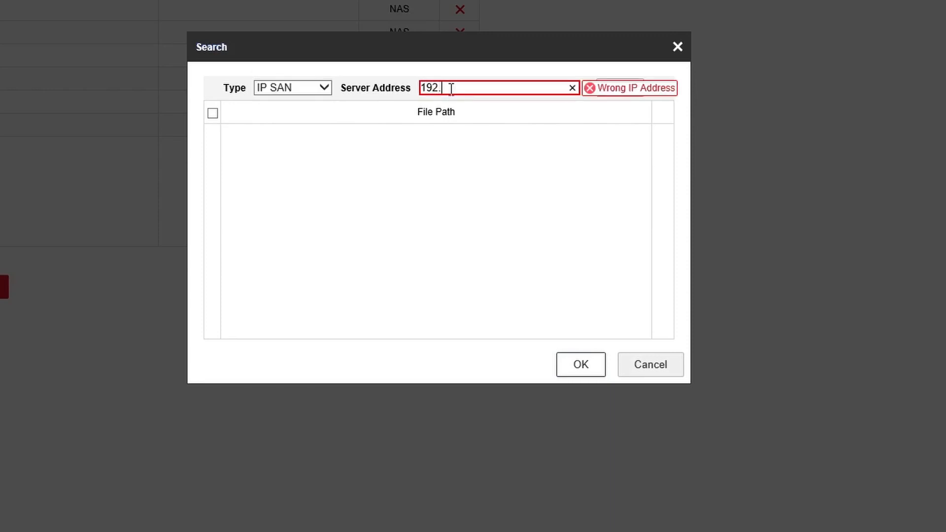
pyautogui.write('168.88.33')
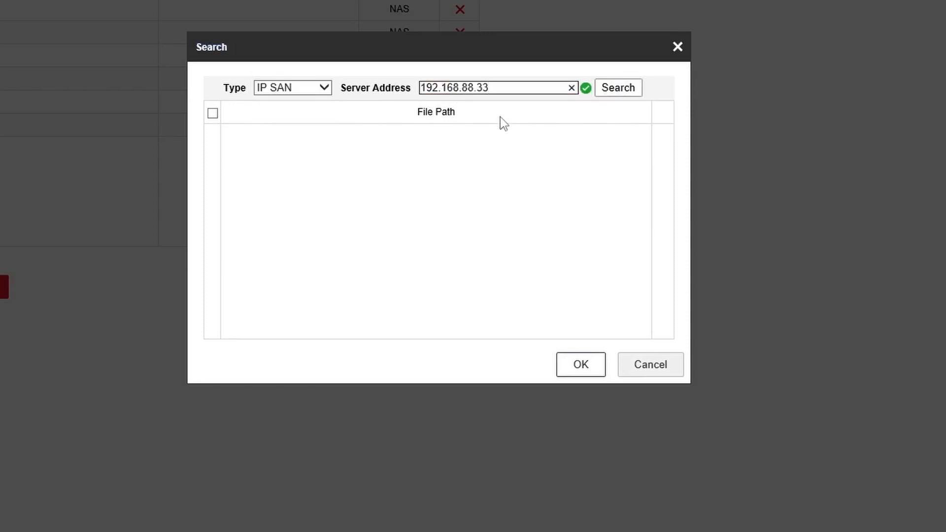
pyautogui.click(619, 90)
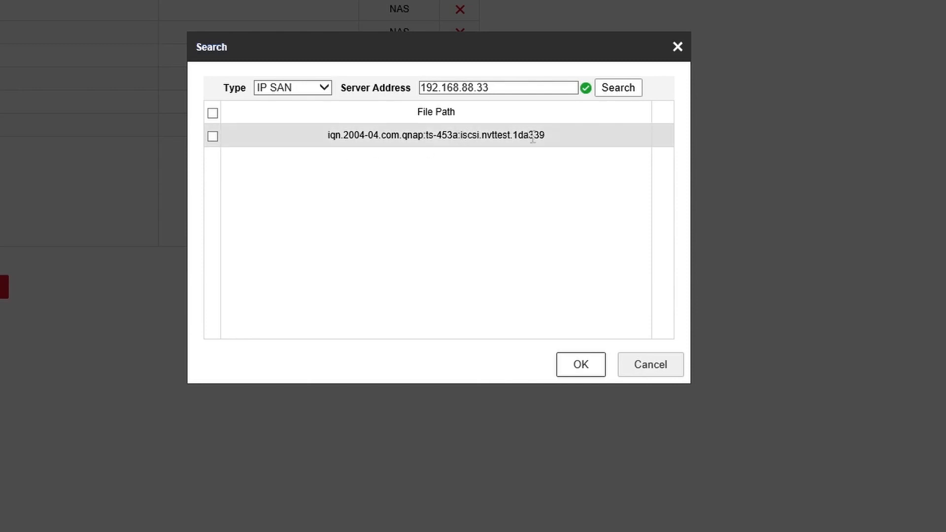
pyautogui.click(213, 136)
pyautogui.click(581, 365)
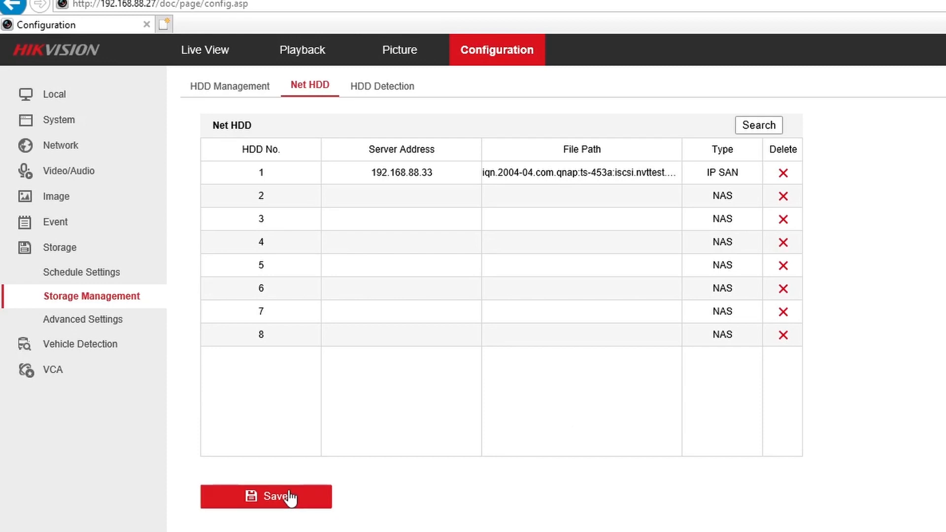
# Step: Examine the IP SAN disk's status and capacity in HDD Management, comparing it with the Net HDD entry
pyautogui.click(232, 89)
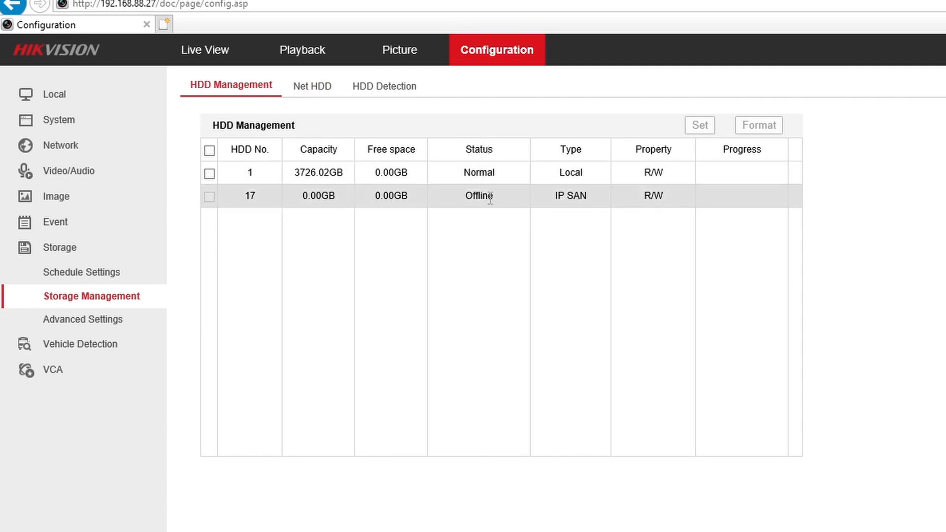
pyautogui.click(310, 86)
pyautogui.click(258, 81)
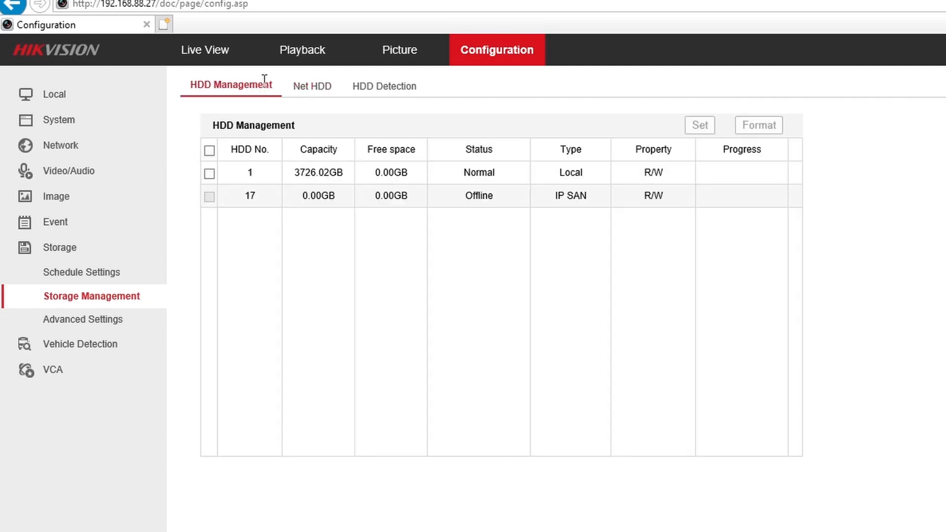
pyautogui.click(326, 88)
pyautogui.click(238, 91)
pyautogui.click(304, 88)
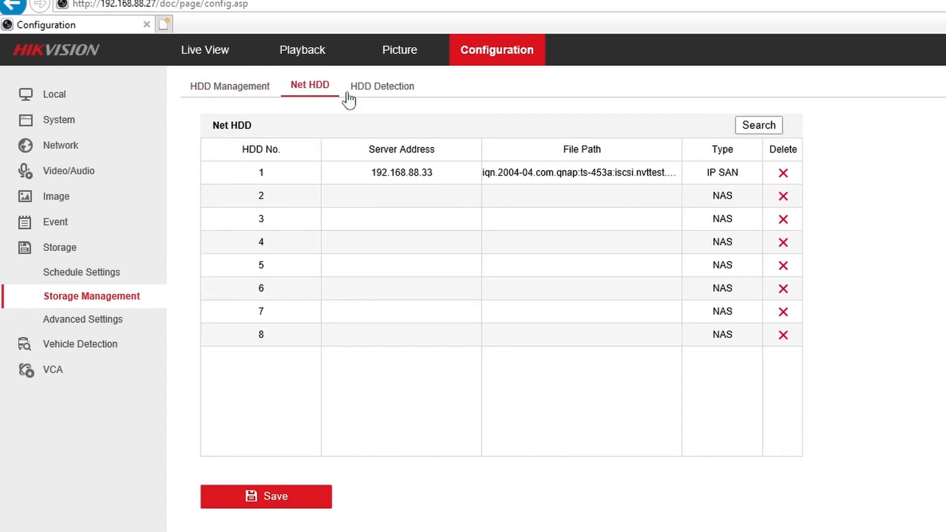
pyautogui.click(386, 89)
pyautogui.click(315, 91)
pyautogui.click(233, 92)
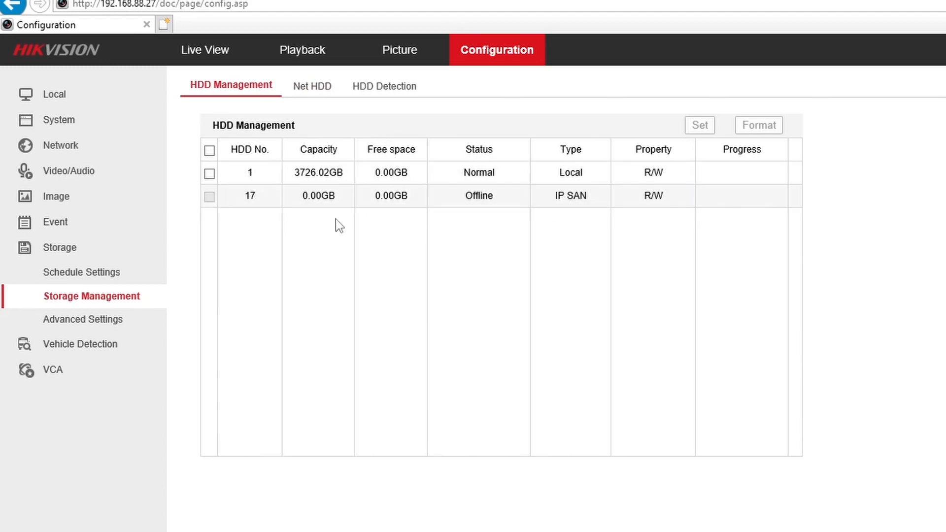
pyautogui.click(312, 86)
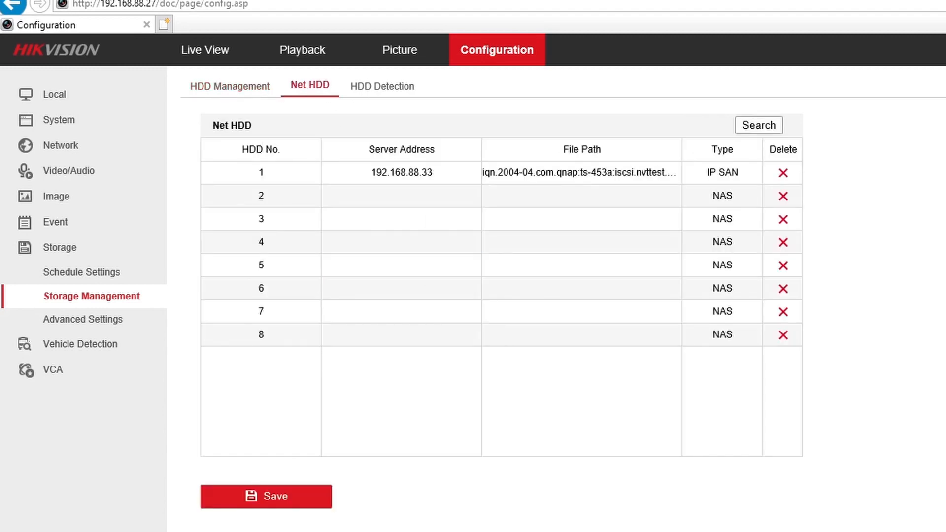
pyautogui.click(229, 87)
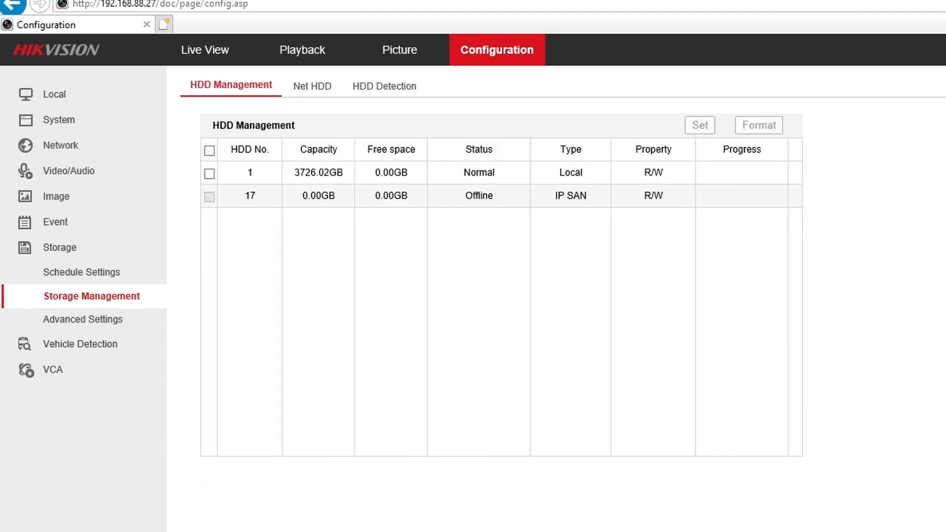
pyautogui.click(323, 88)
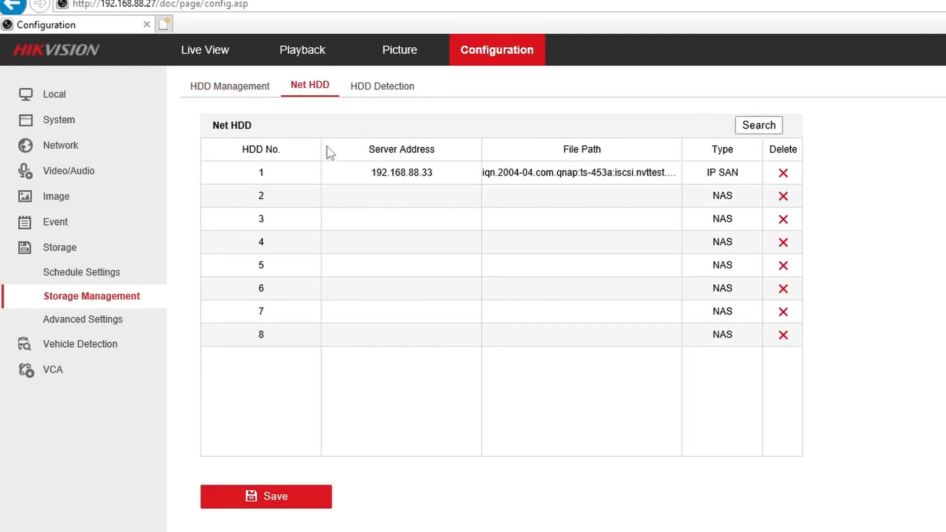
pyautogui.click(223, 88)
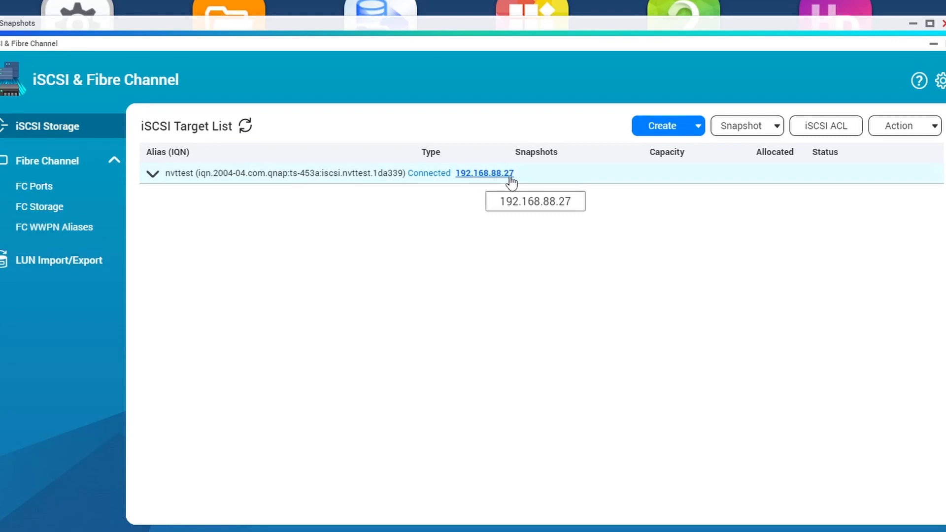
# Step: In QNAP QTS, start a new block-based LUN in Storage Pool 1 with thick instant allocation
pyautogui.click(685, 129)
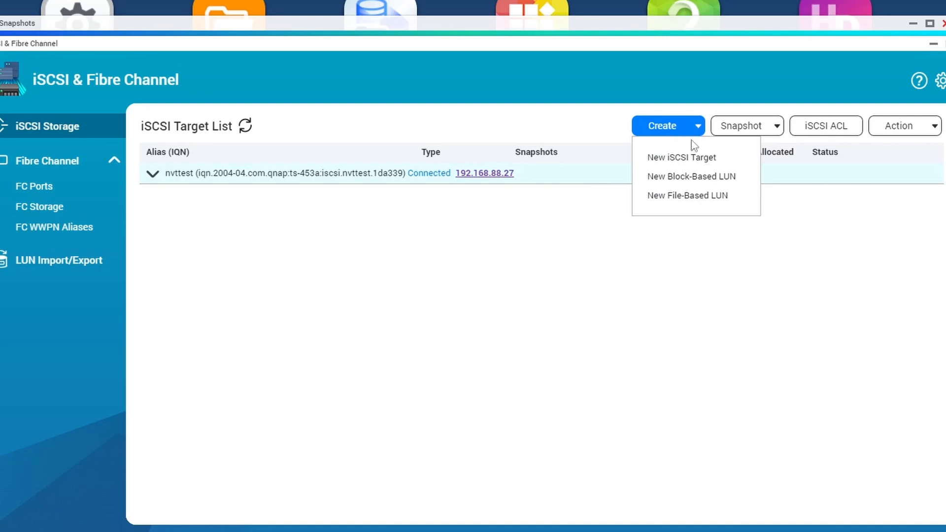
pyautogui.click(710, 182)
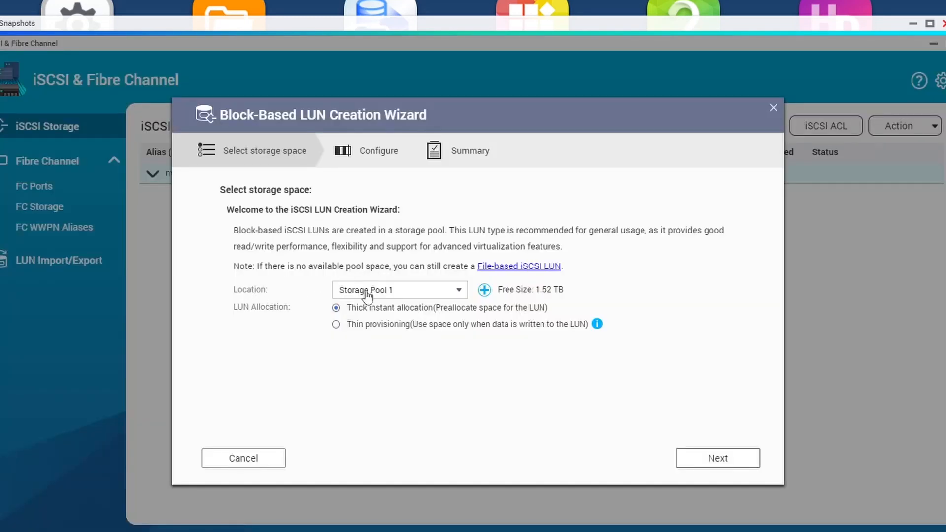
pyautogui.click(394, 295)
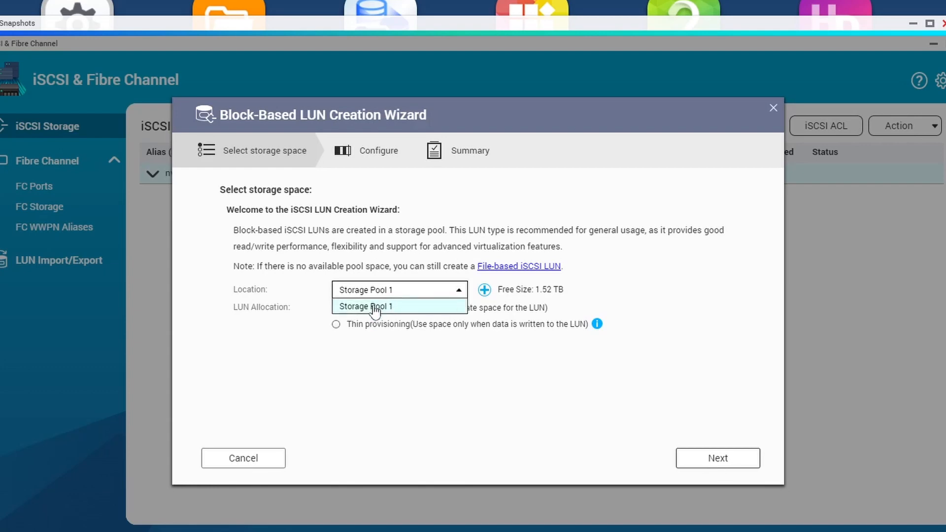
pyautogui.click(374, 307)
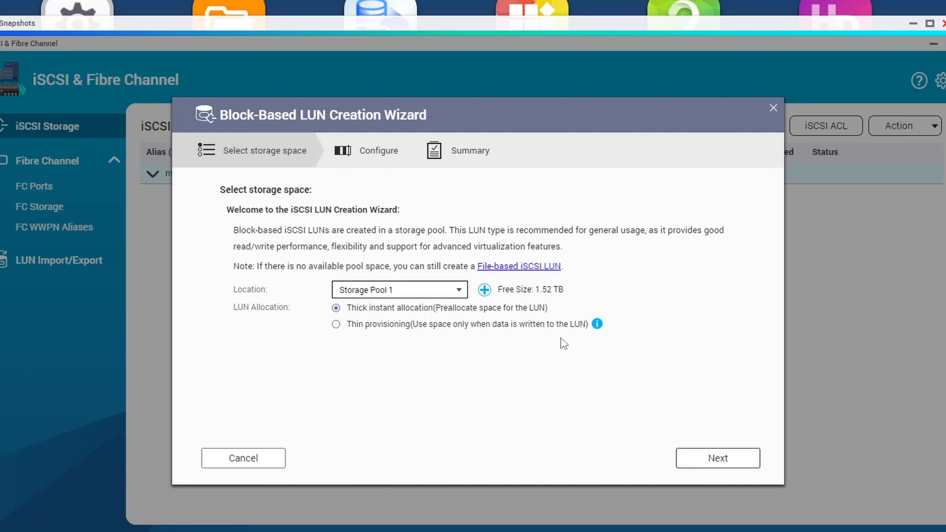
pyautogui.click(723, 461)
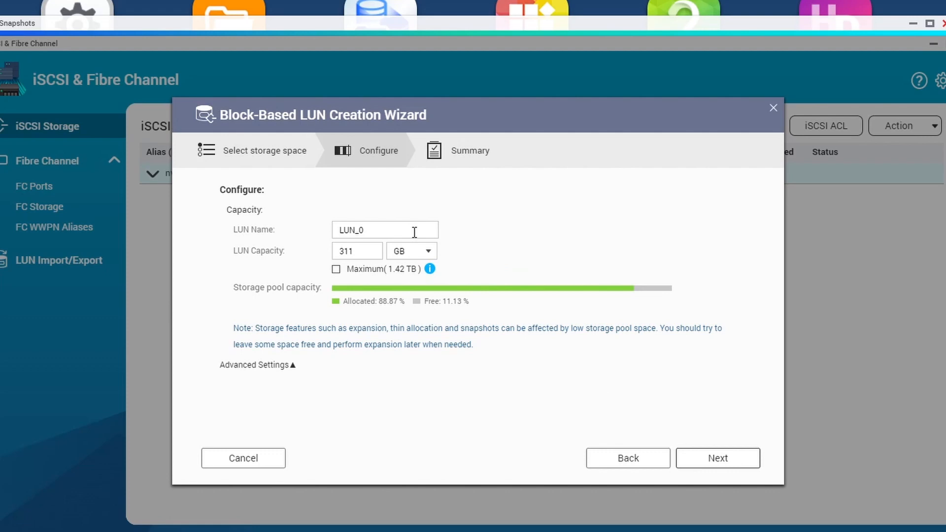
# Step: Set the new LUN's capacity to 5 GB, keeping the name LUN_0 and 512-byte sectors, and finish creating it without mapping it to a target
pyautogui.click(415, 232)
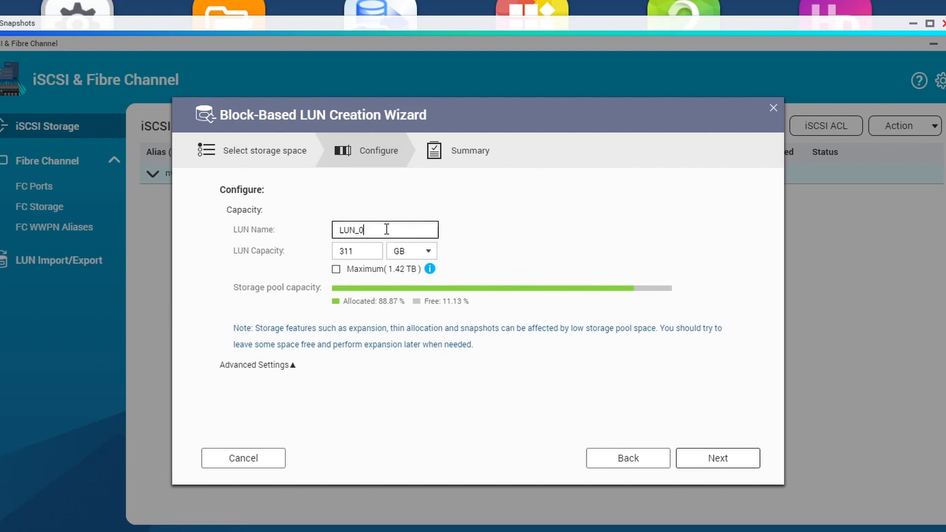
pyautogui.click(537, 232)
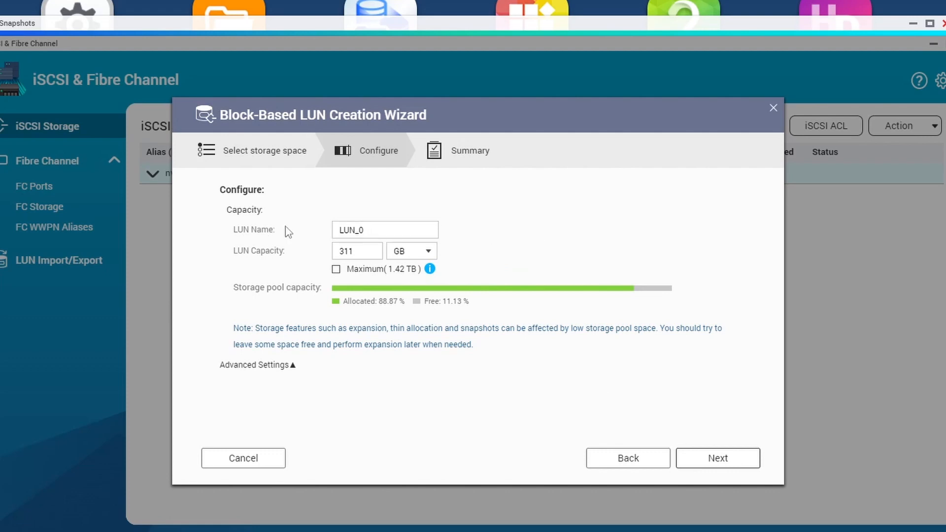
pyautogui.doubleClick(365, 253)
pyautogui.write('5')
pyautogui.click(642, 236)
pyautogui.click(293, 366)
pyautogui.scroll(-1, 640, 319)
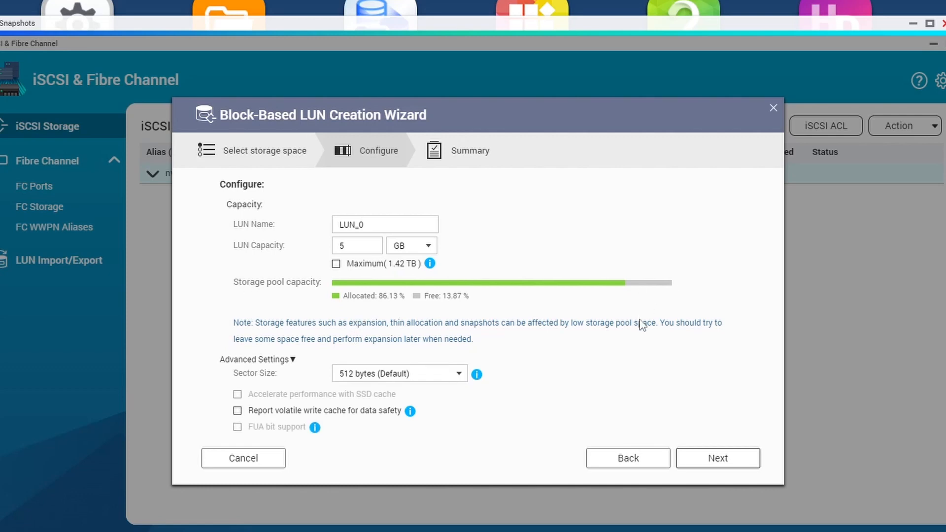
pyautogui.click(717, 460)
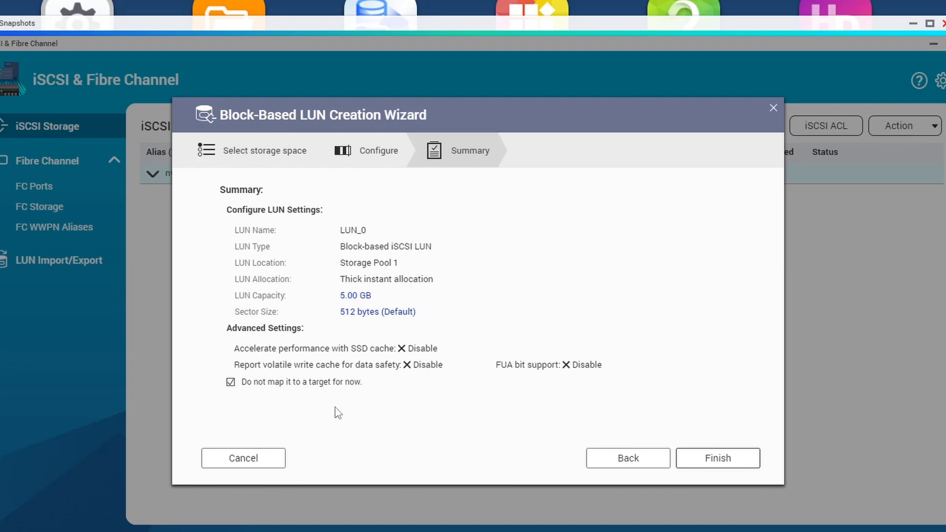
pyautogui.click(721, 464)
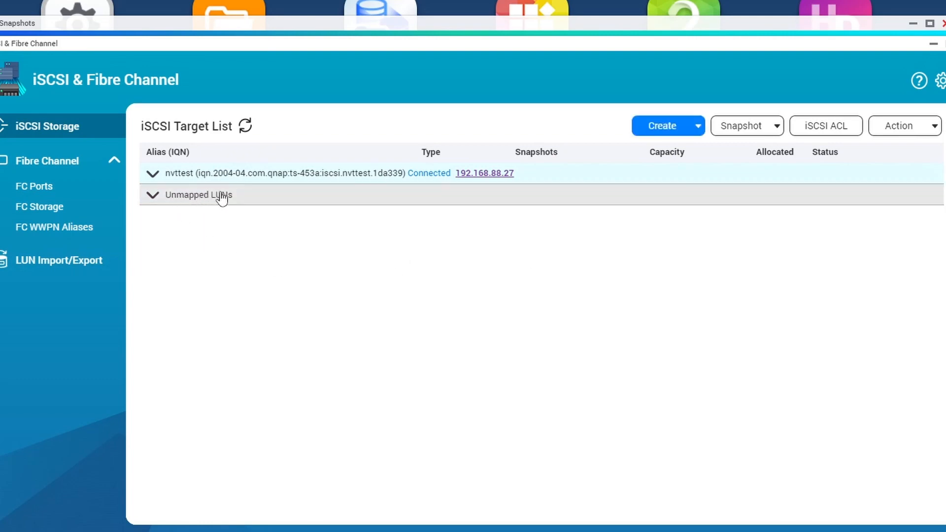
# Step: Map the unmapped LUN_0 to the nvttest iSCSI target with the LUN enabled
pyautogui.click(231, 202)
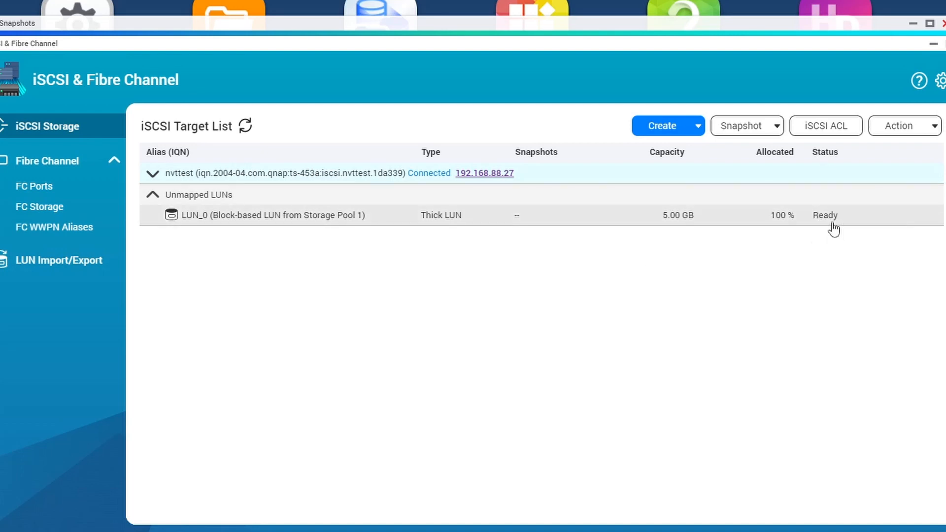
pyautogui.click(832, 223)
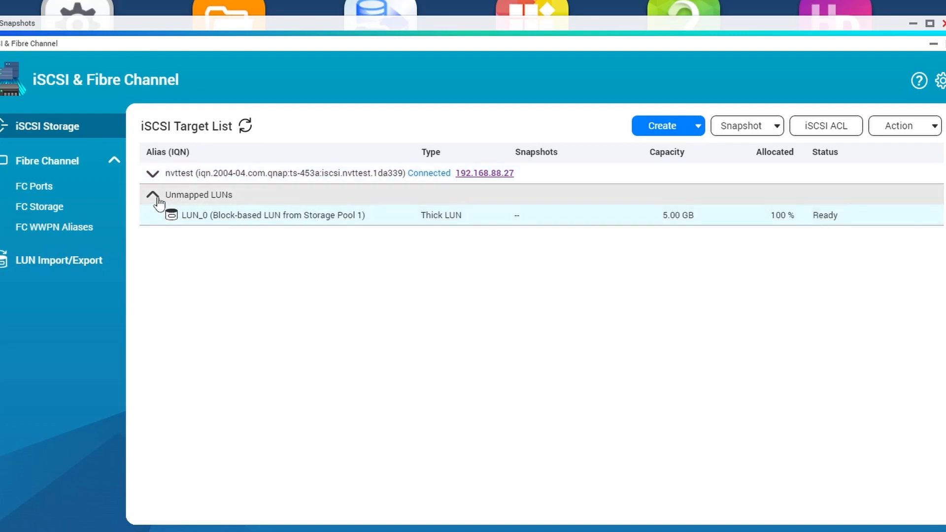
pyautogui.rightClick(556, 222)
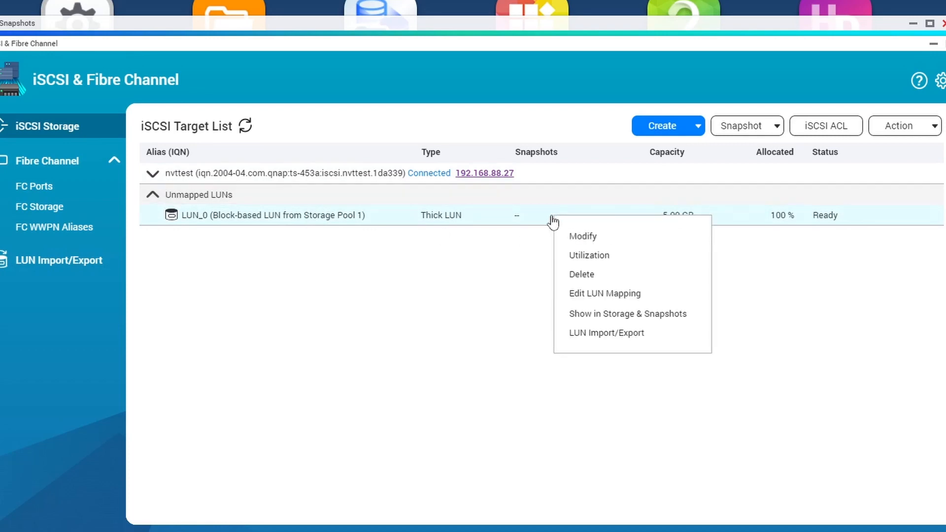
pyautogui.click(519, 223)
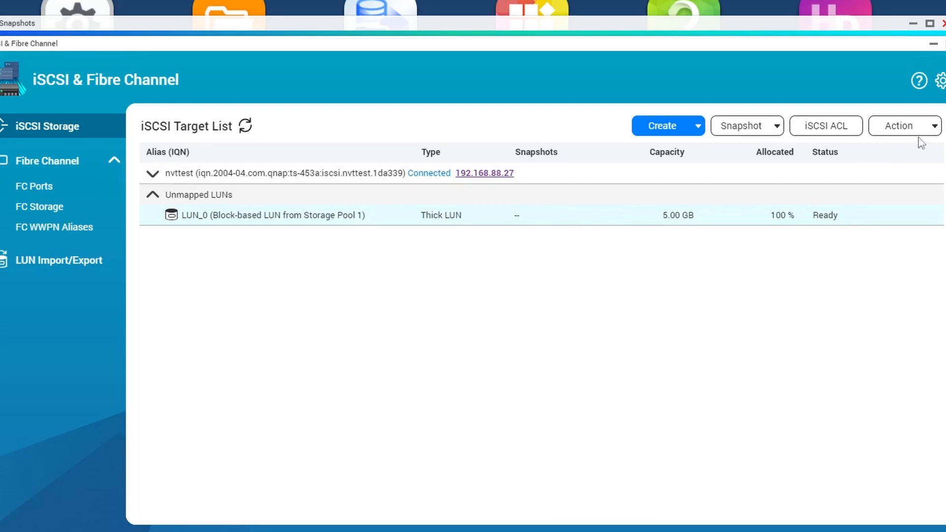
pyautogui.click(931, 126)
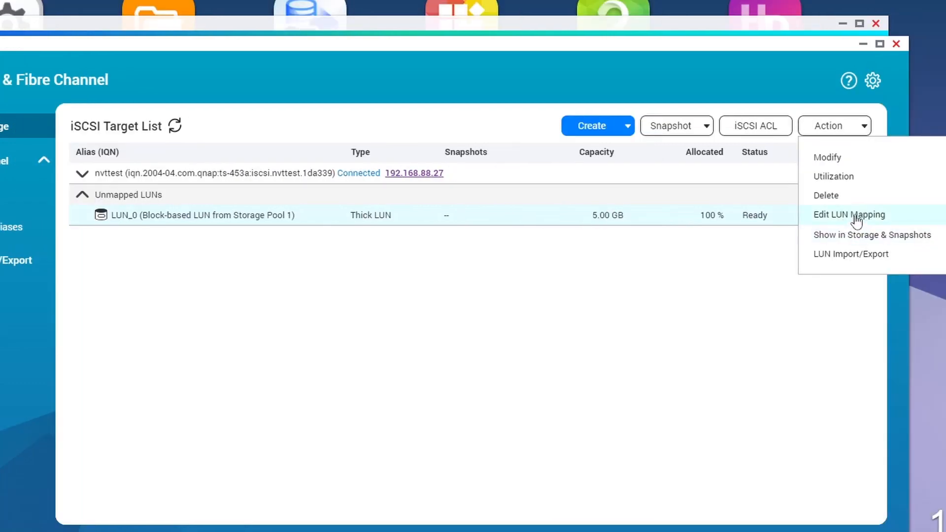
pyautogui.click(857, 220)
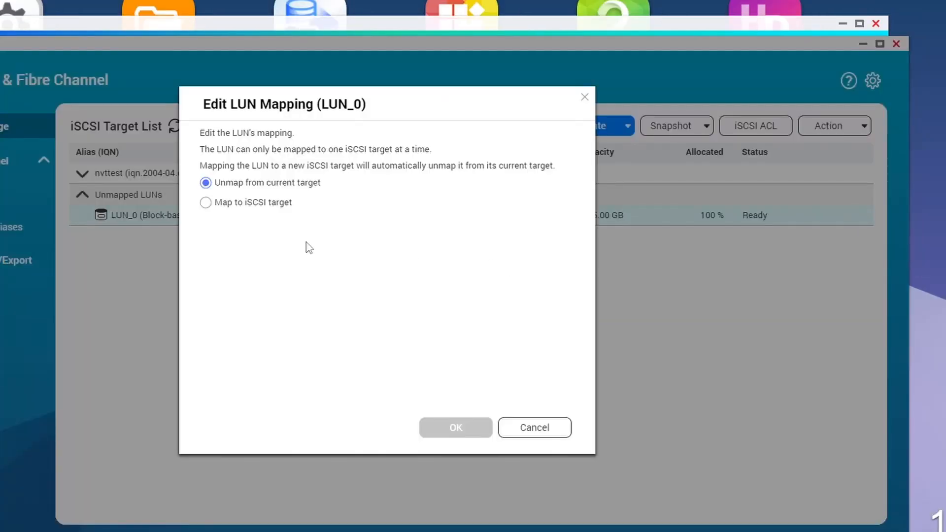
pyautogui.click(206, 203)
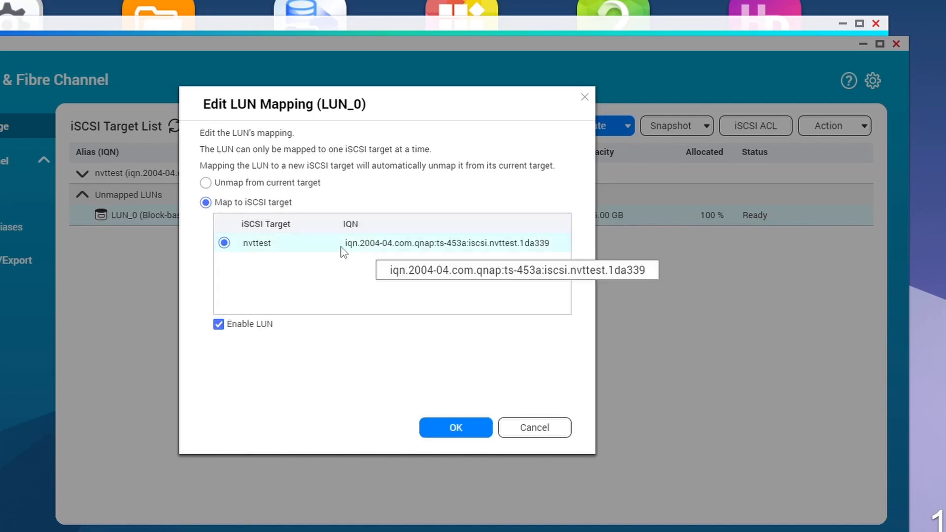
pyautogui.click(225, 243)
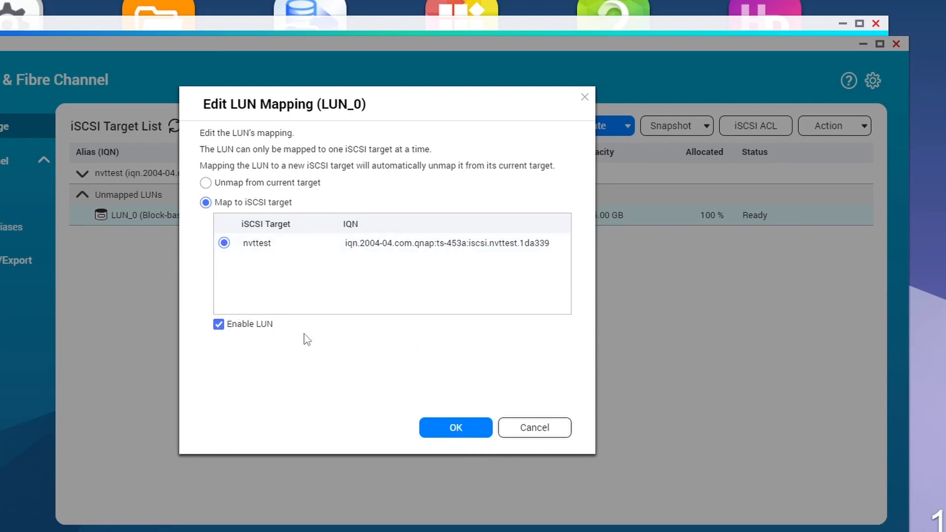
pyautogui.click(461, 433)
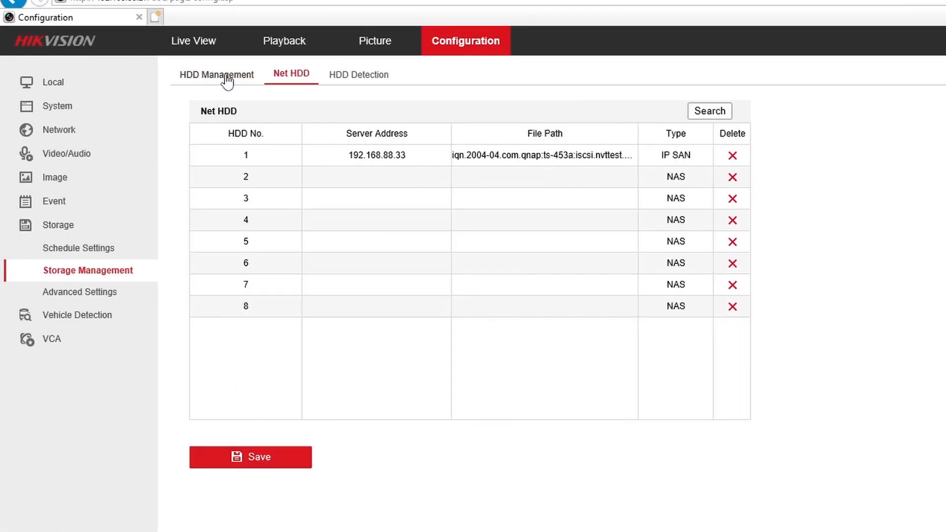
# Step: In the Hikvision camera's storage settings, delete the IP SAN entry from Net HDD, save, and check HDD Management
pyautogui.click(256, 80)
pyautogui.click(269, 72)
pyautogui.click(241, 74)
pyautogui.click(291, 74)
pyautogui.click(733, 155)
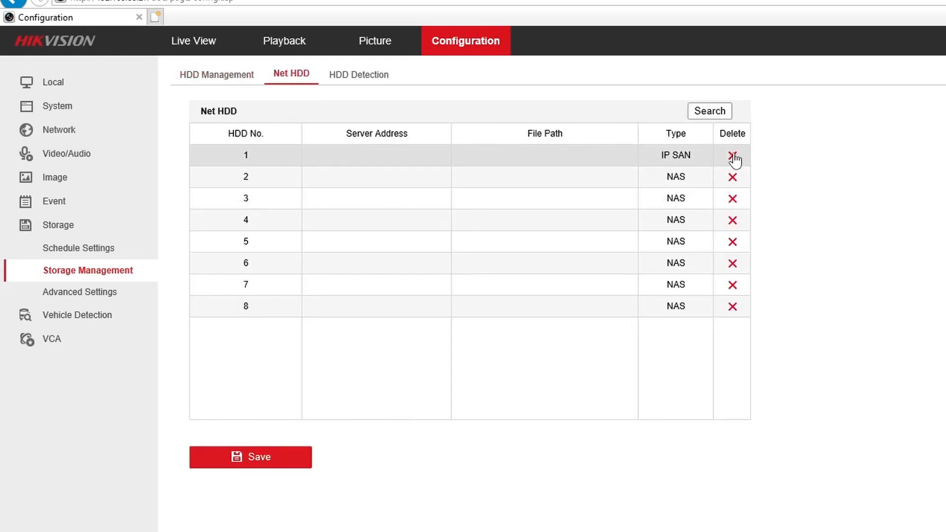
pyautogui.click(262, 461)
pyautogui.click(245, 74)
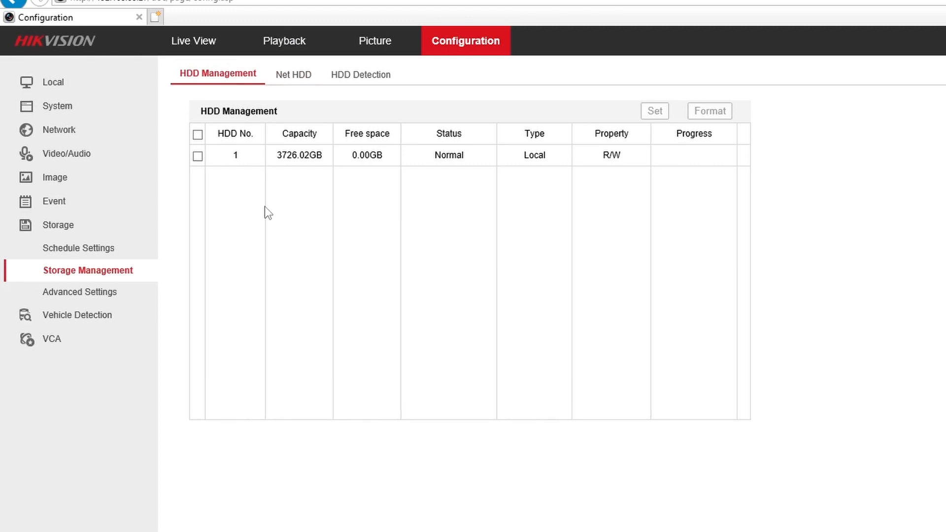
# Step: Search Net HDD for IP SAN storage at 192.168.88.33, add the nvttest target again, and save the settings
pyautogui.click(292, 75)
pyautogui.click(709, 110)
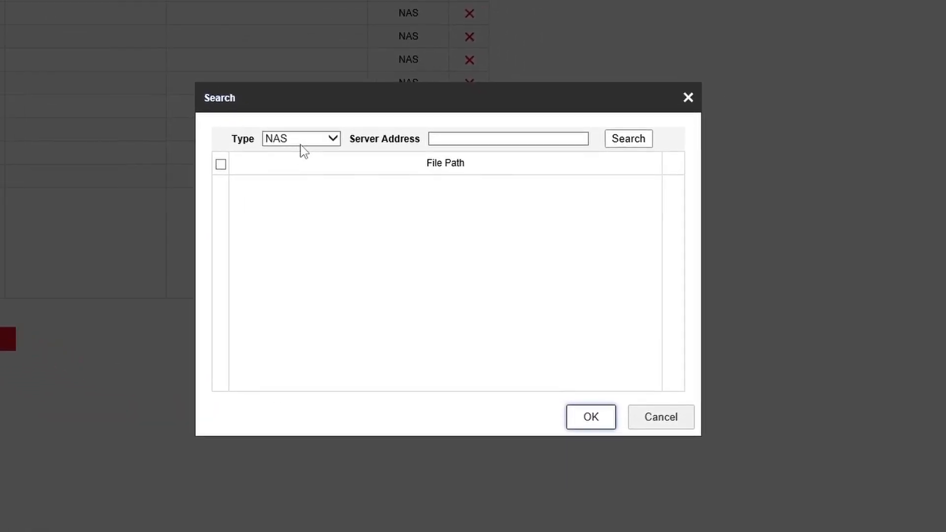
pyautogui.click(301, 140)
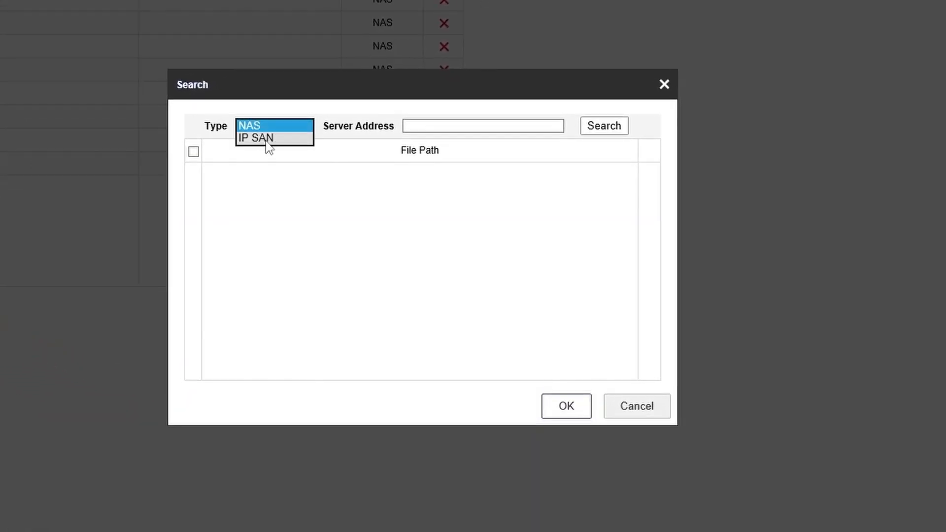
pyautogui.click(266, 138)
pyautogui.click(430, 127)
pyautogui.write('192.')
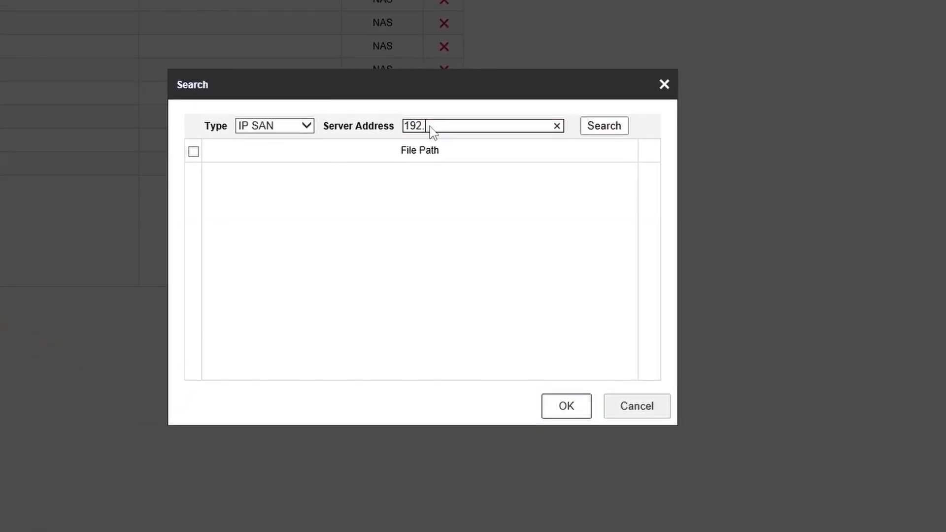
pyautogui.write('168.')
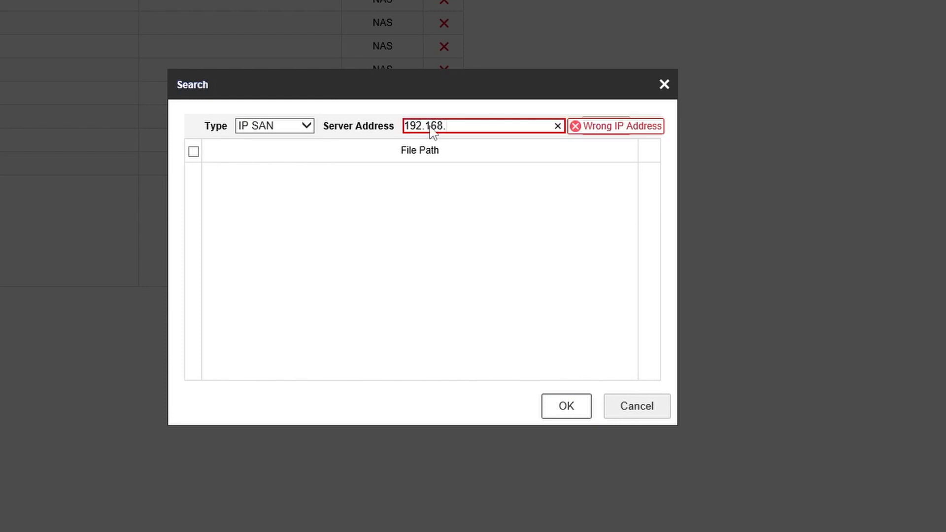
pyautogui.write('88.33')
pyautogui.click(607, 130)
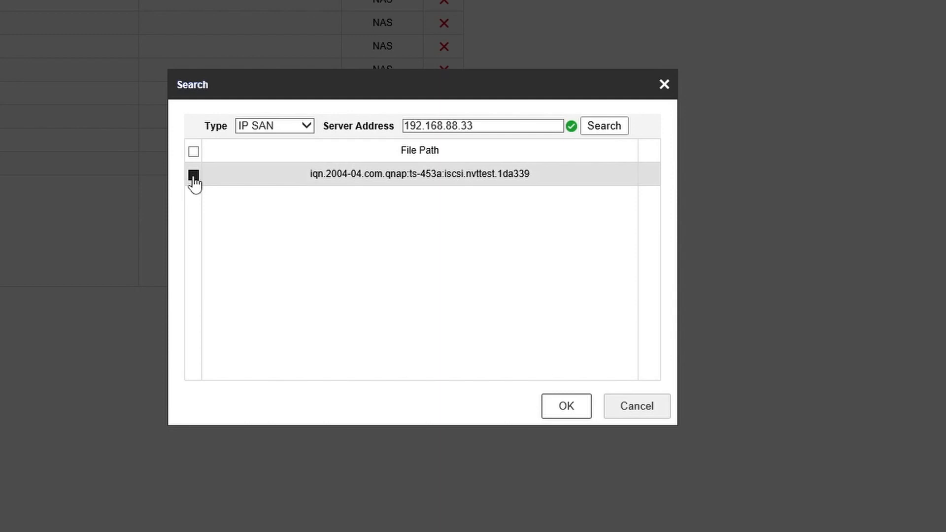
pyautogui.click(193, 175)
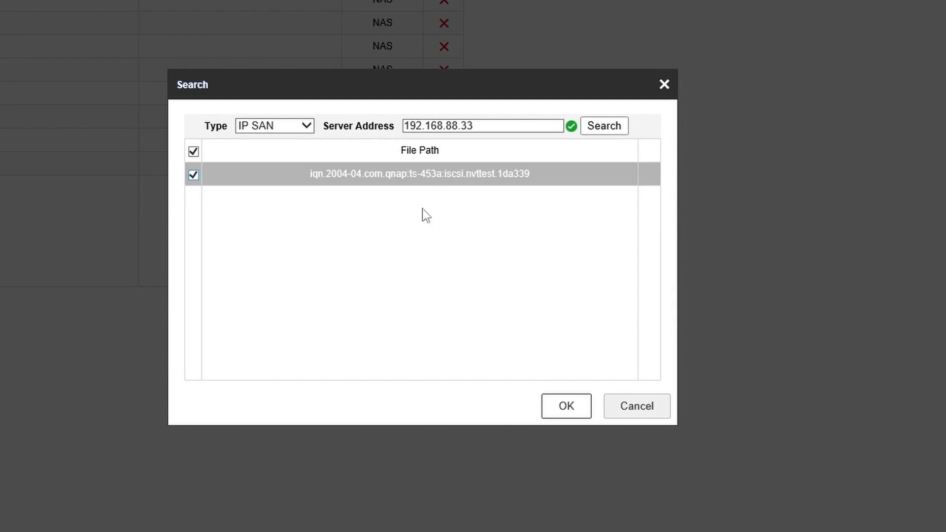
pyautogui.click(568, 417)
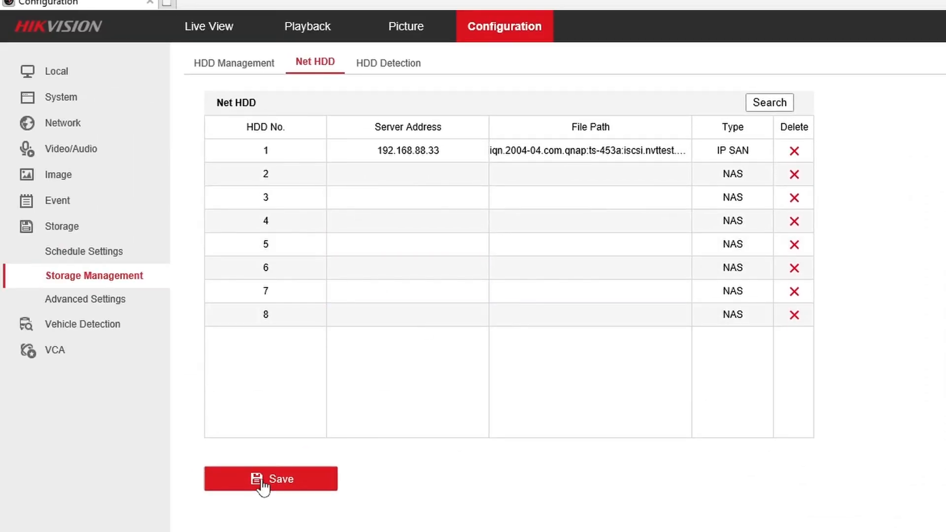
# Step: Reload the HDD Management list to check the IP SAN disk's status and capacity
pyautogui.click(245, 67)
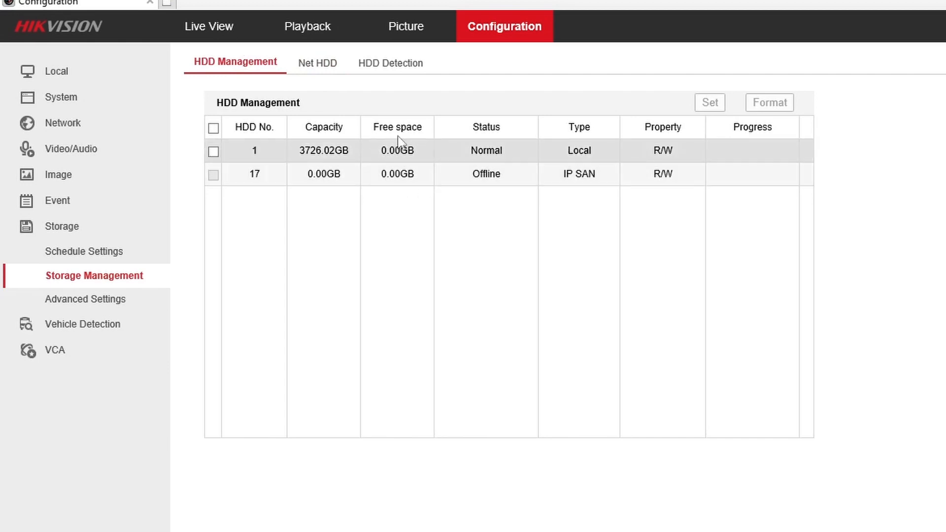
pyautogui.click(330, 65)
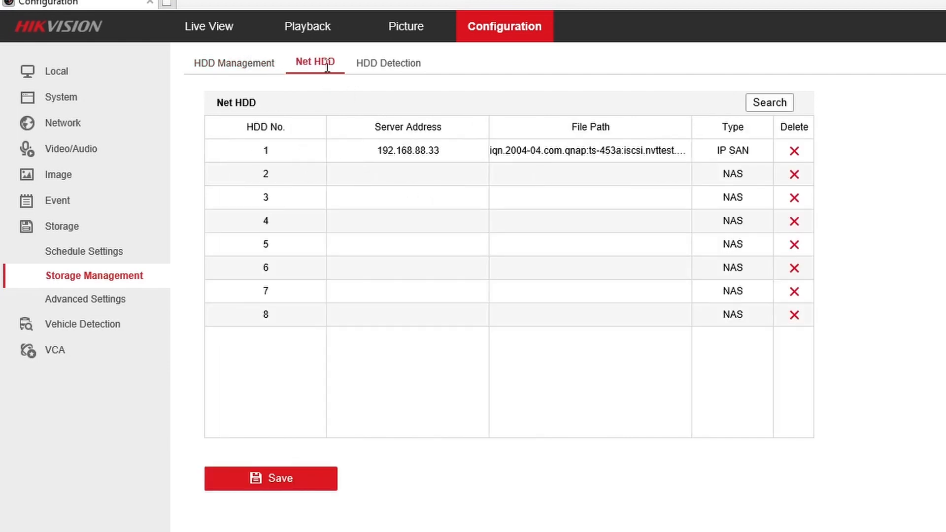
pyautogui.click(242, 63)
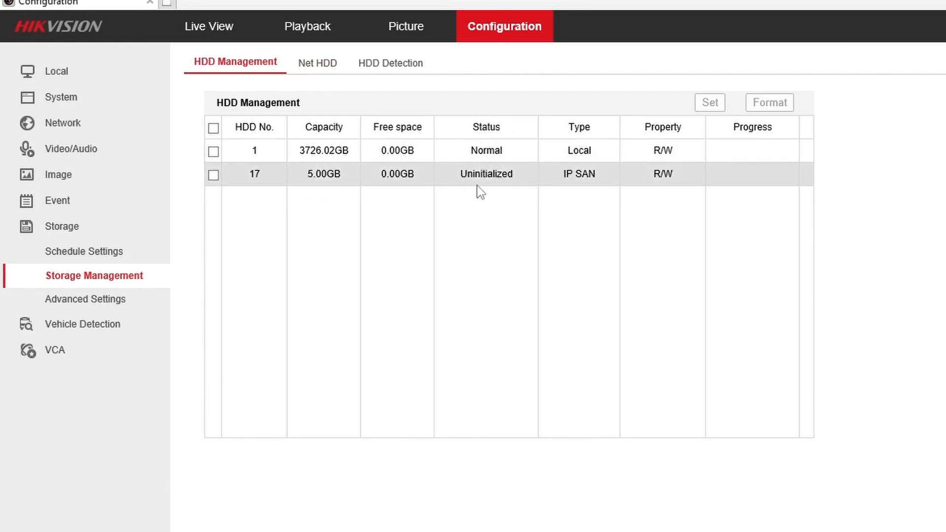
# Step: Format the IP SAN disk, HDD No. 17, and review it in Net HDD and HDD Management
pyautogui.click(214, 176)
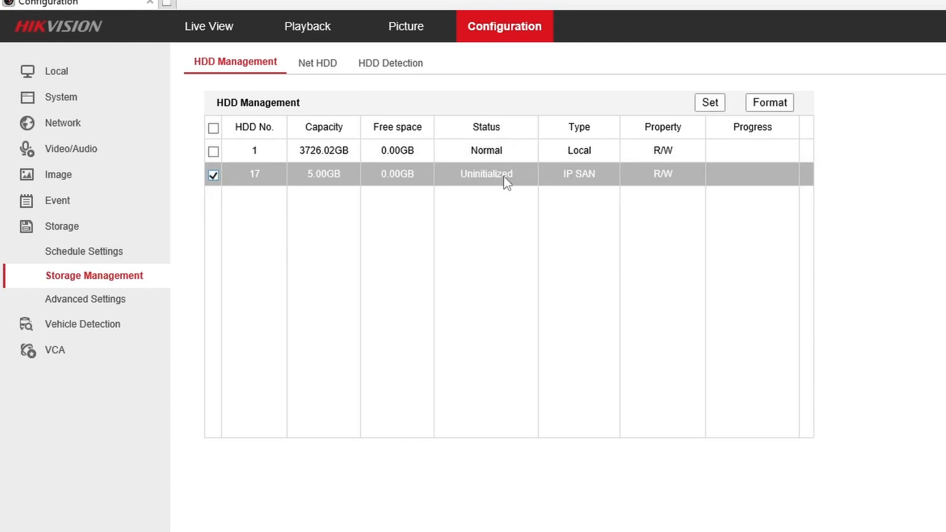
pyautogui.click(766, 108)
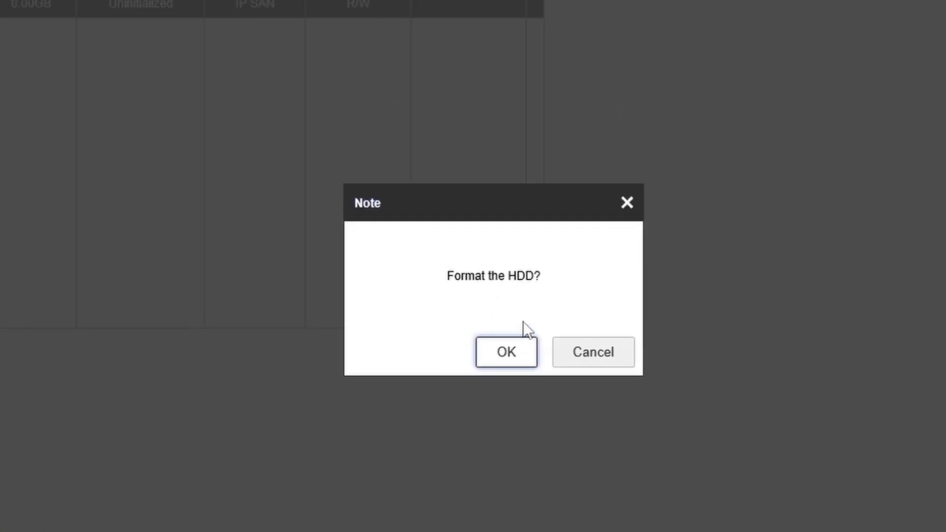
pyautogui.click(505, 353)
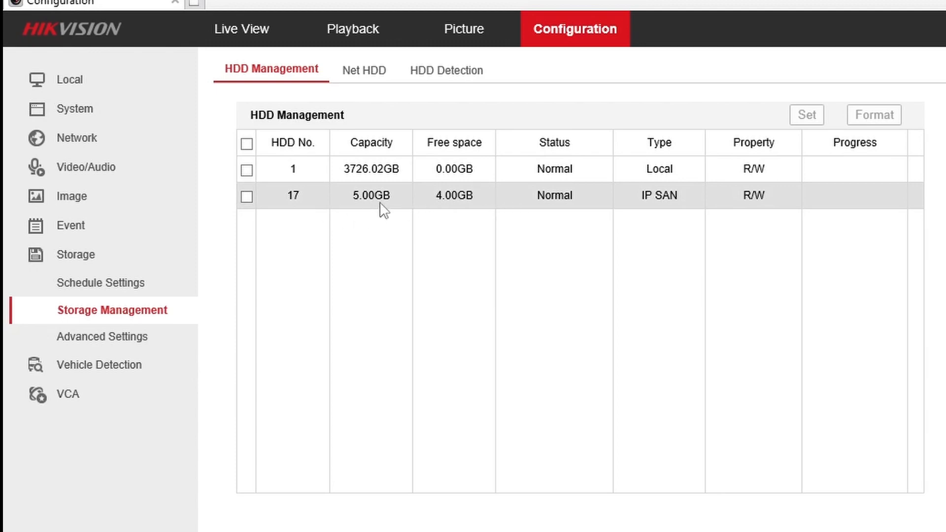
pyautogui.click(363, 74)
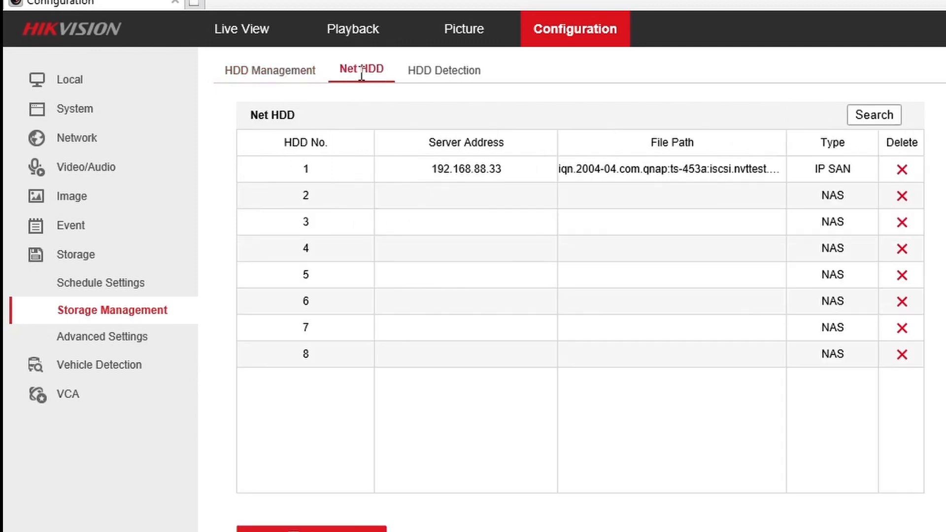
pyautogui.click(292, 72)
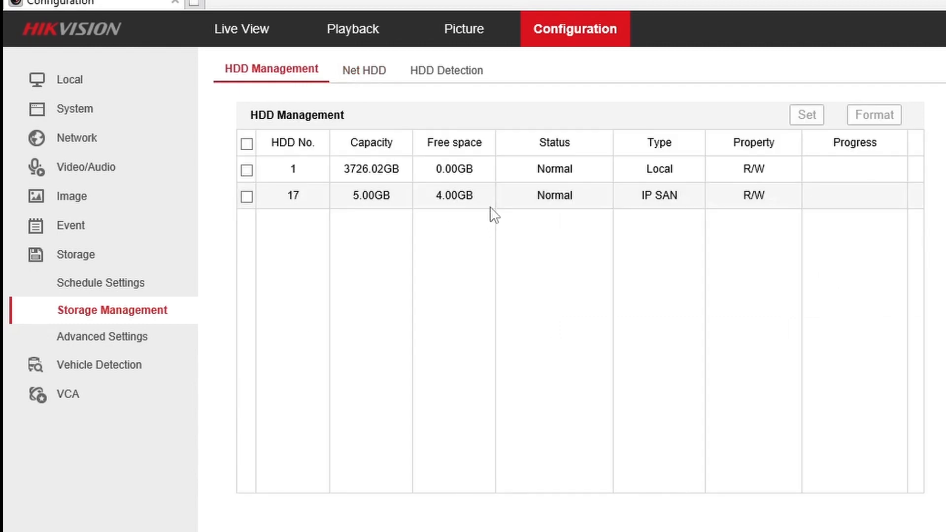